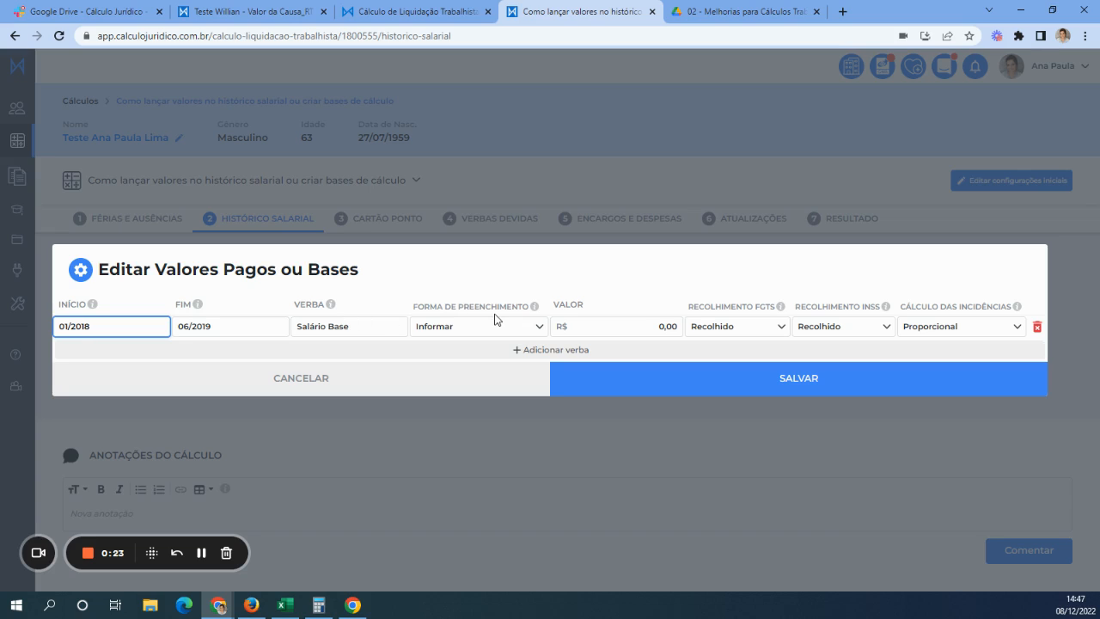
left_click(498, 328)
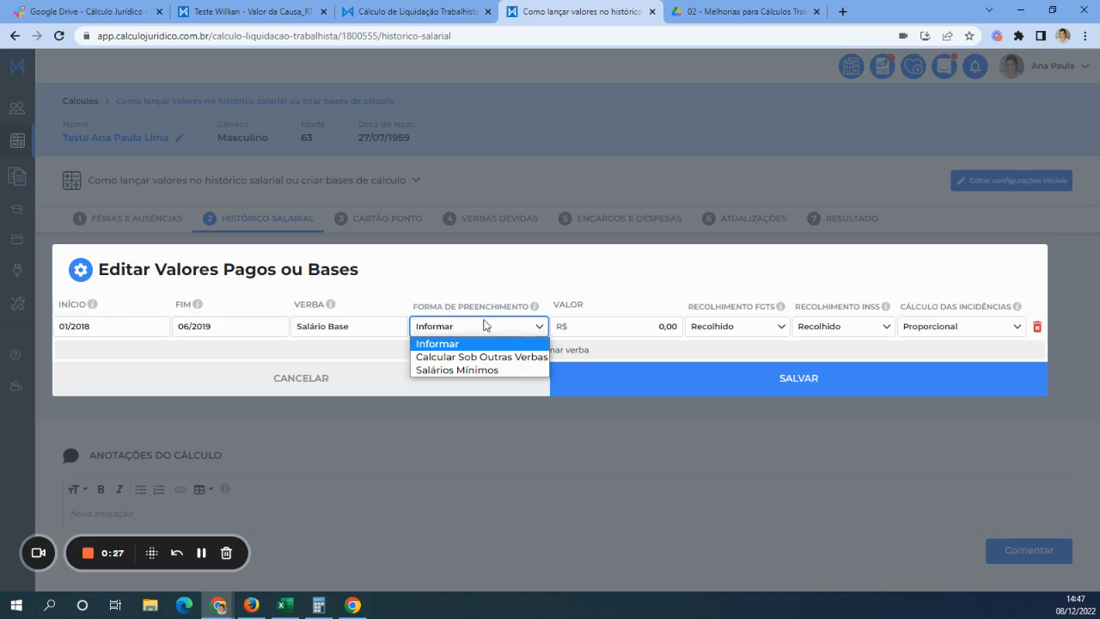
left_click(202, 557)
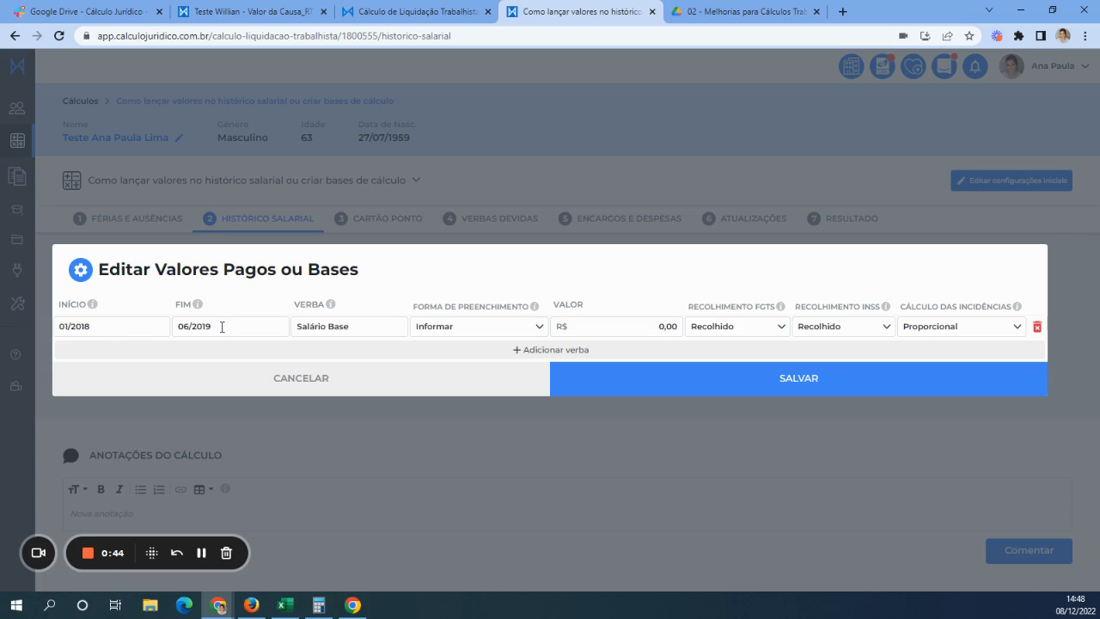
- Name the 01/2018–06/2019 verba "Salário Base Pago", set its value to R$ 2.500,00 and save it
left_click(369, 327)
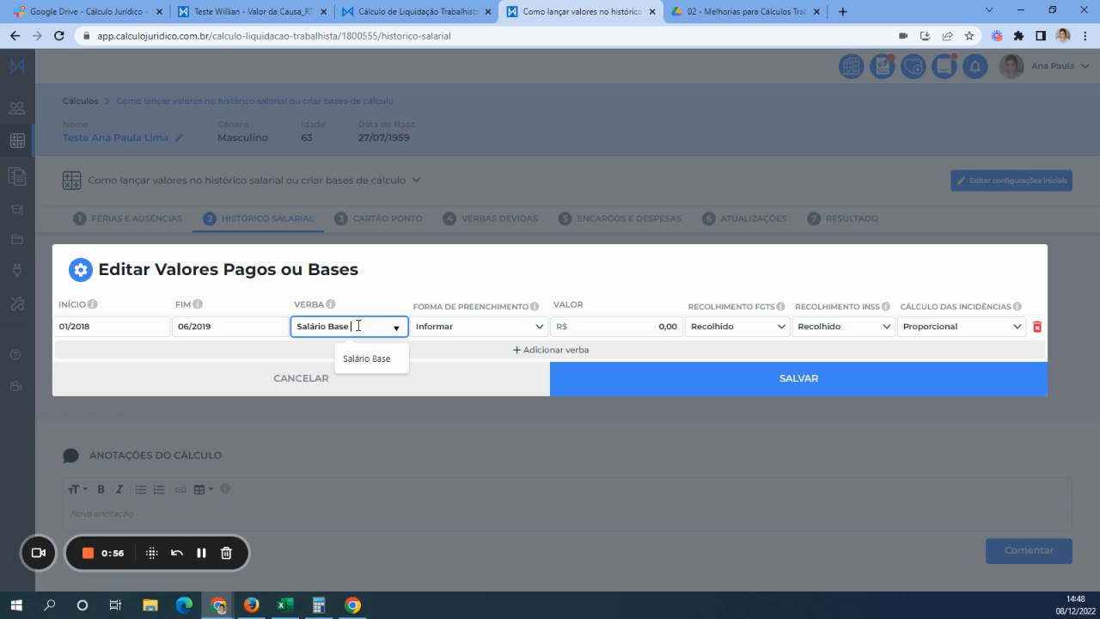
type("Pago")
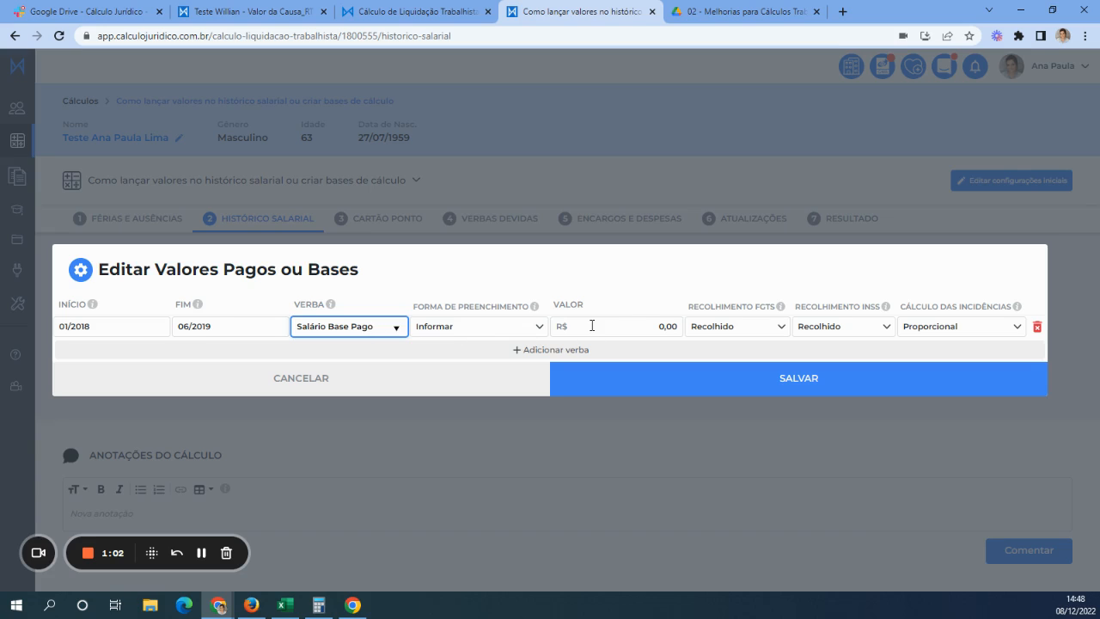
left_click_drag(682, 318, 657, 328)
left_click(657, 327)
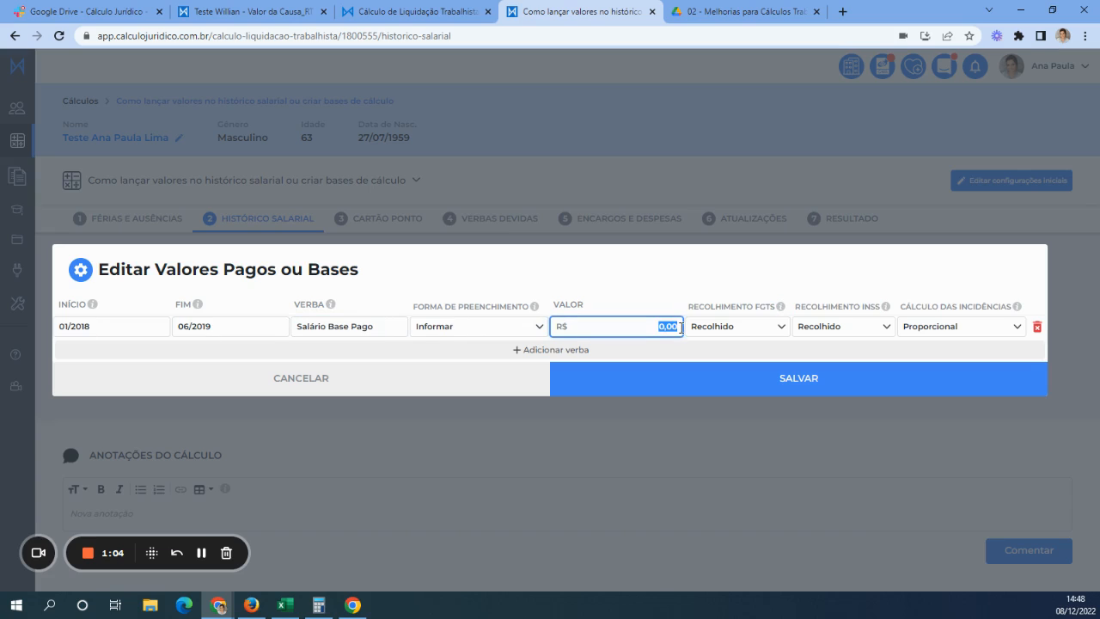
type("2.500,00")
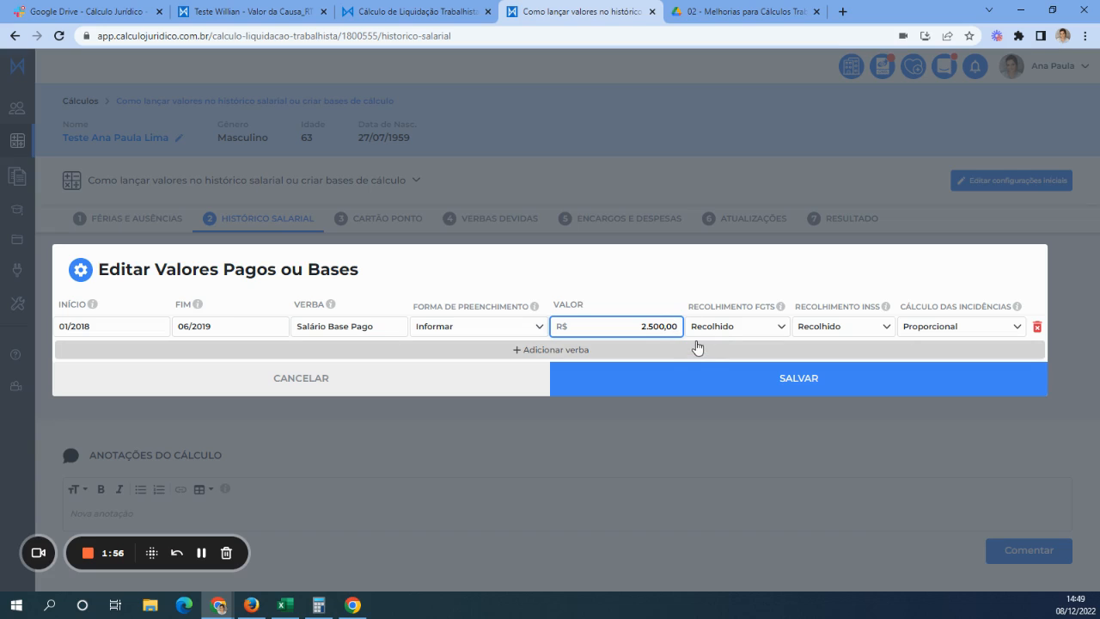
left_click(773, 390)
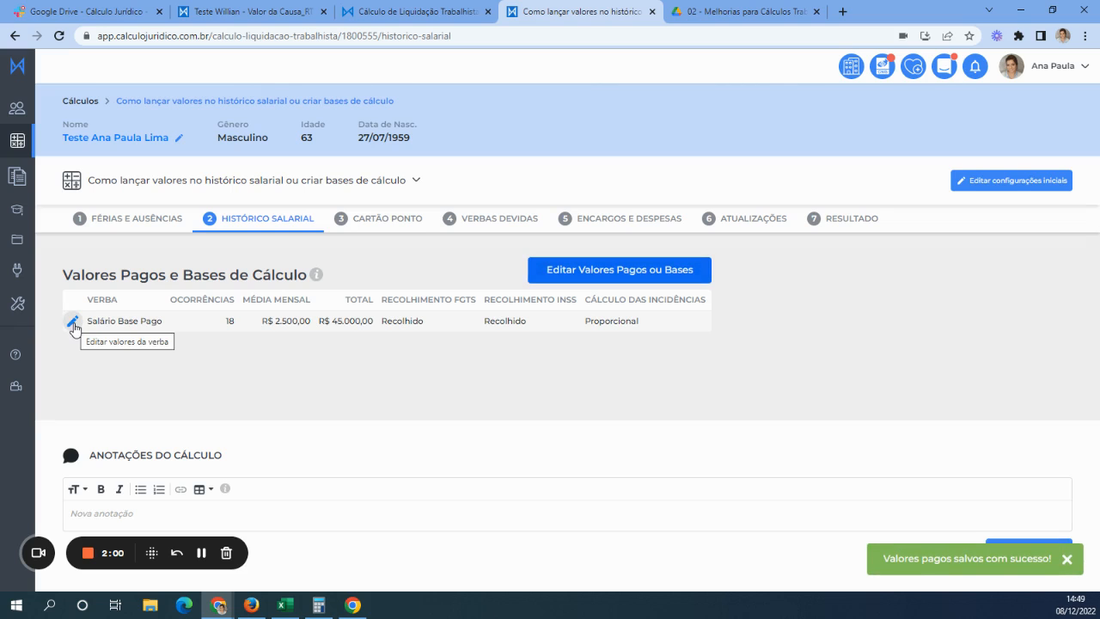
- In the monthly values of Salário Base Pago, set 01/2019 to R$ 3.000,00, copy it to all following months and save
left_click(73, 323)
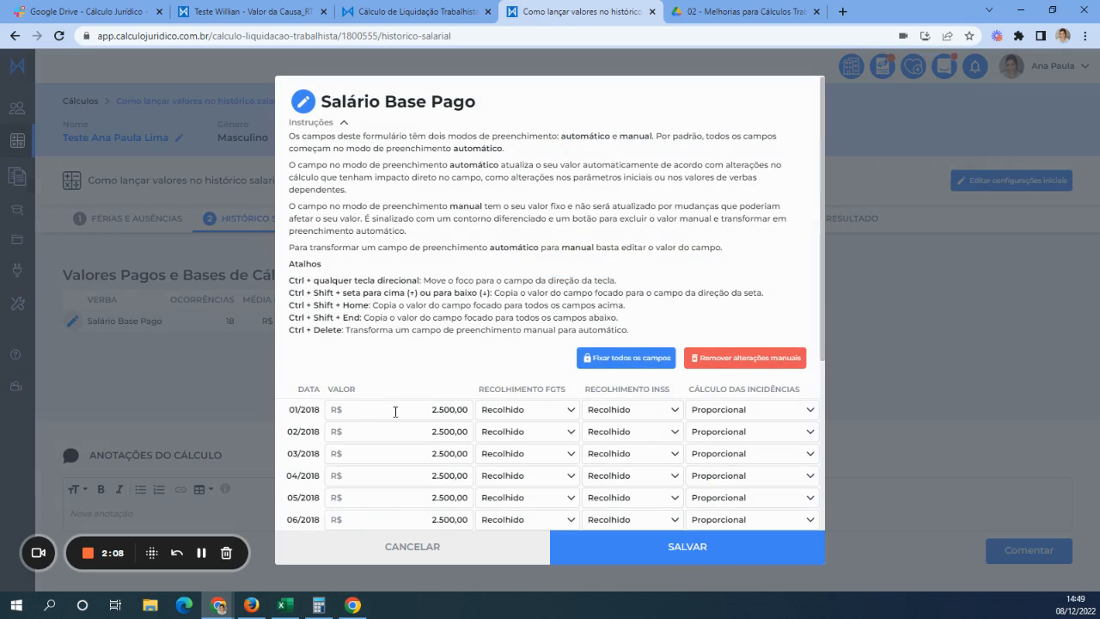
scroll(422, 469, "down", 1)
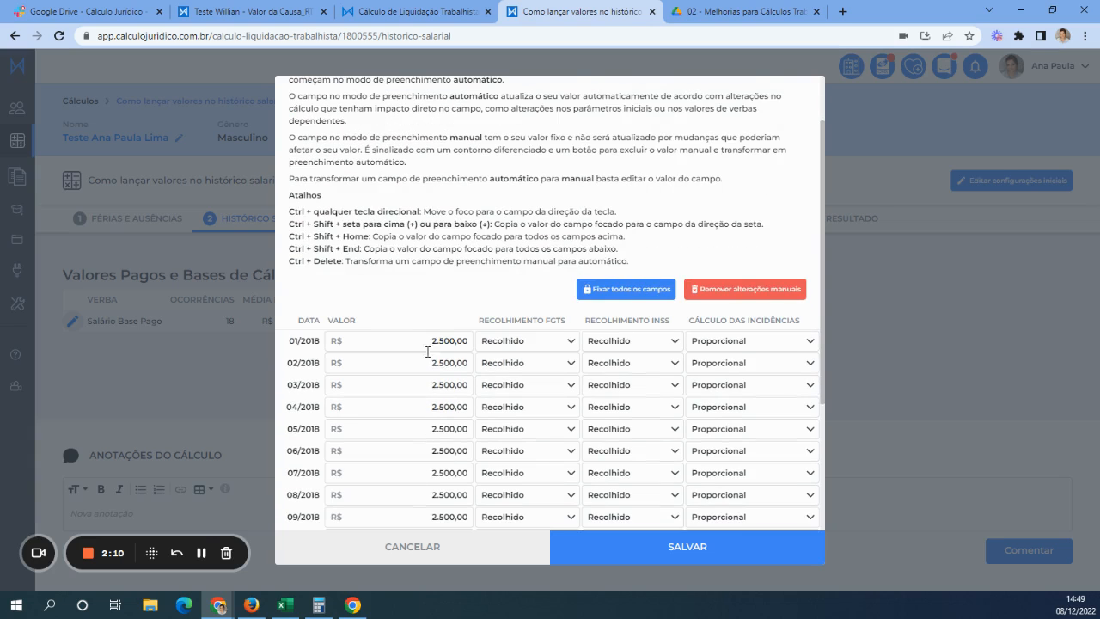
scroll(440, 419, "down", 1)
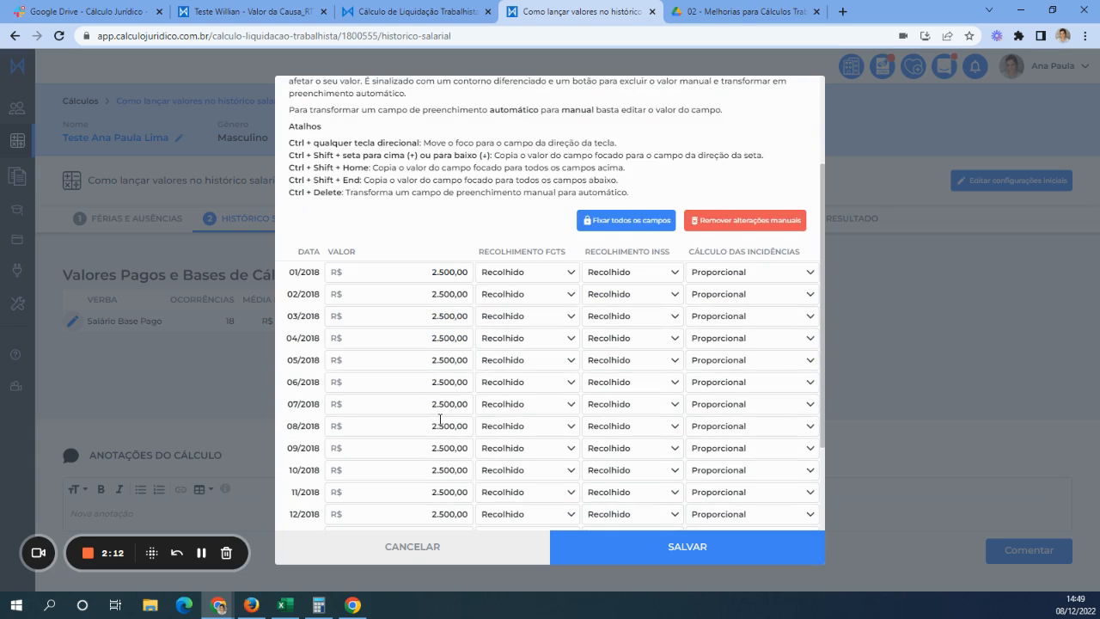
scroll(440, 420, "down", 1)
left_click_drag(424, 471, 487, 473)
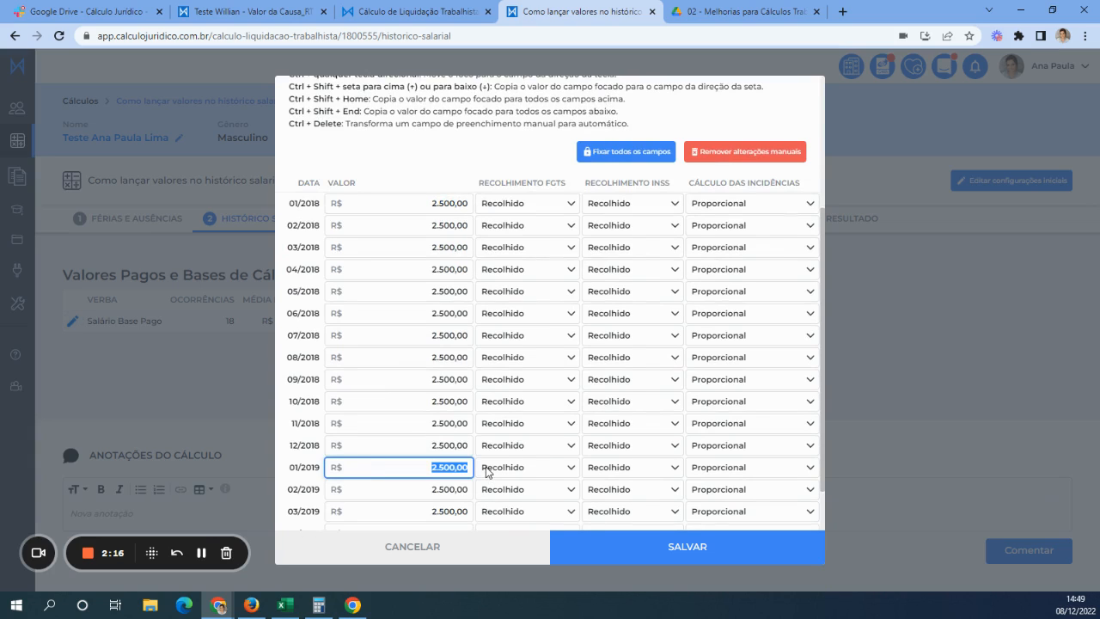
type("3.000,00")
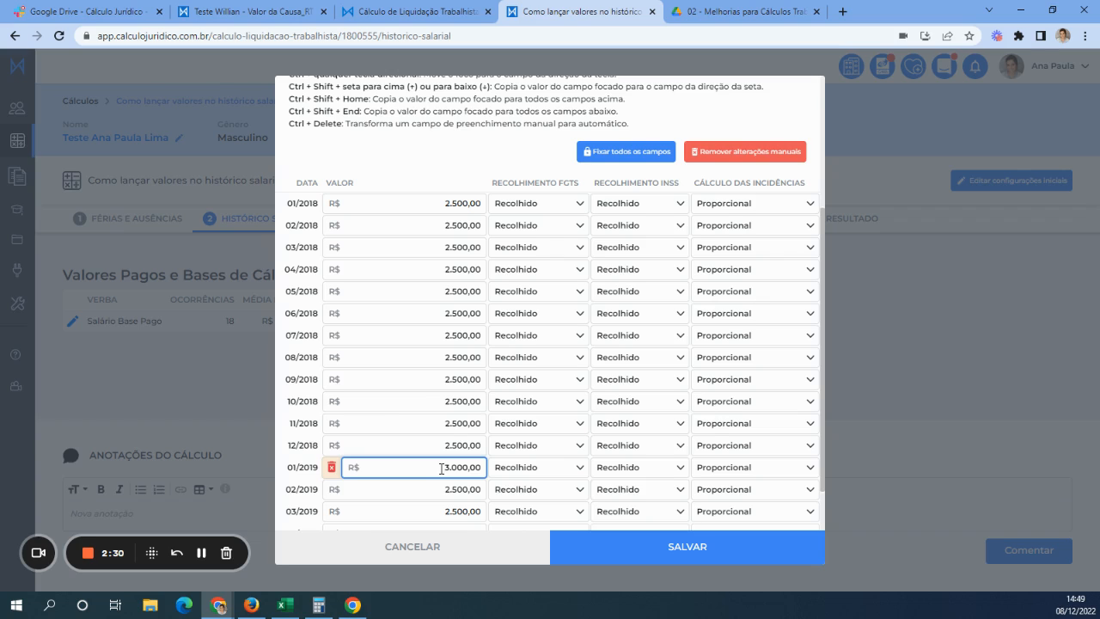
key("ctrl+shift+End")
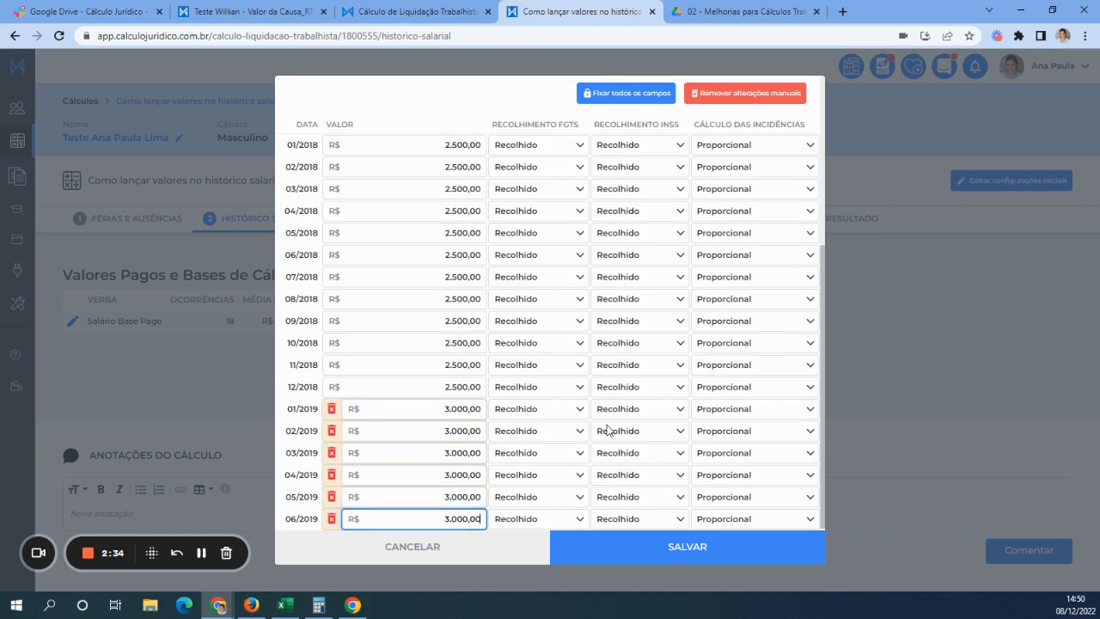
left_click(686, 547)
left_click(203, 555)
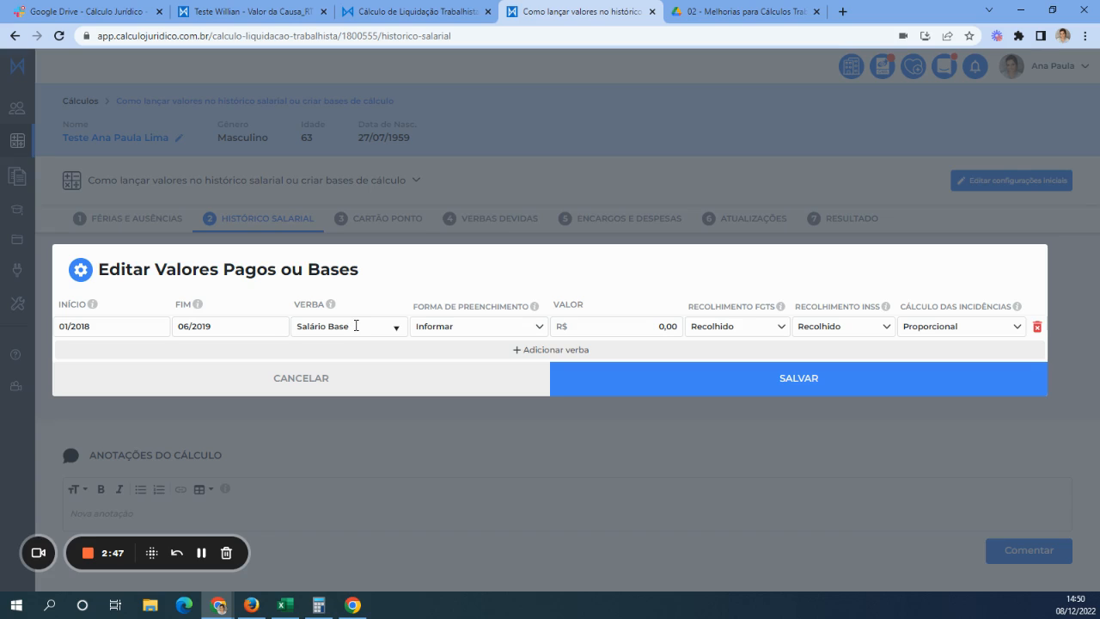
- Name the verba "Salário Mínimo", fill it by Salários Mínimos at 100% and save it
left_click_drag(356, 326, 326, 327)
type("Min")
type("imo")
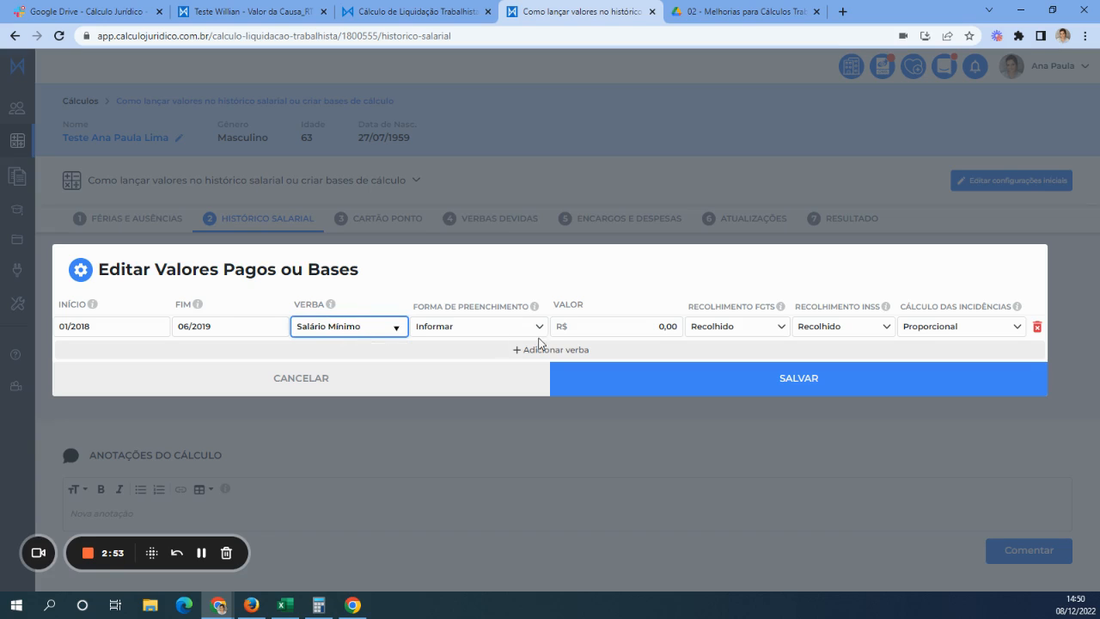
left_click(486, 327)
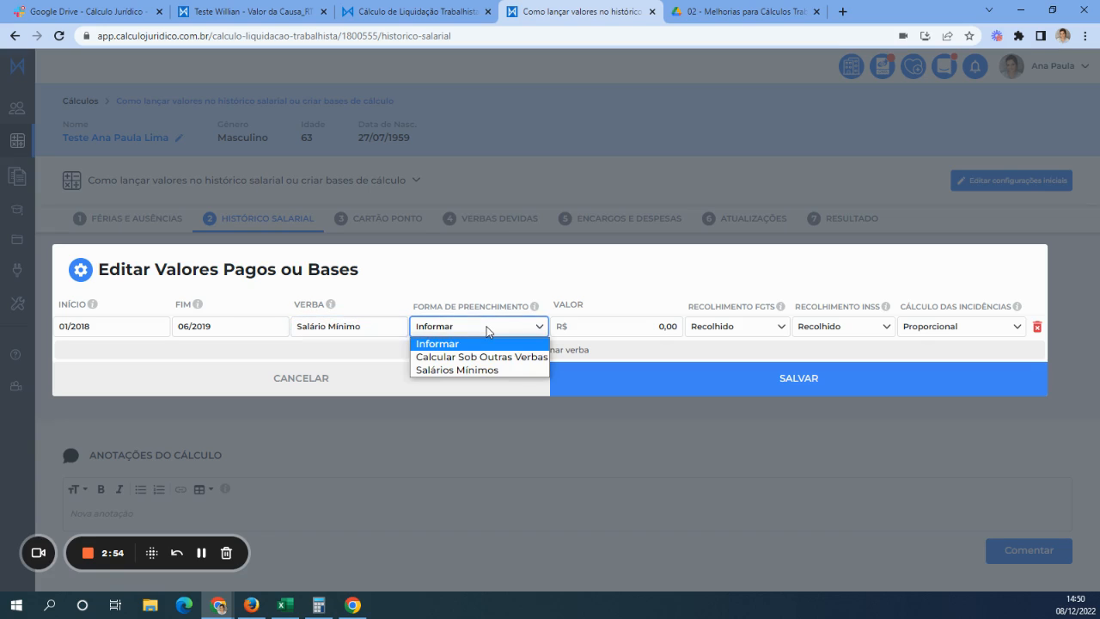
left_click(464, 370)
left_click(666, 327)
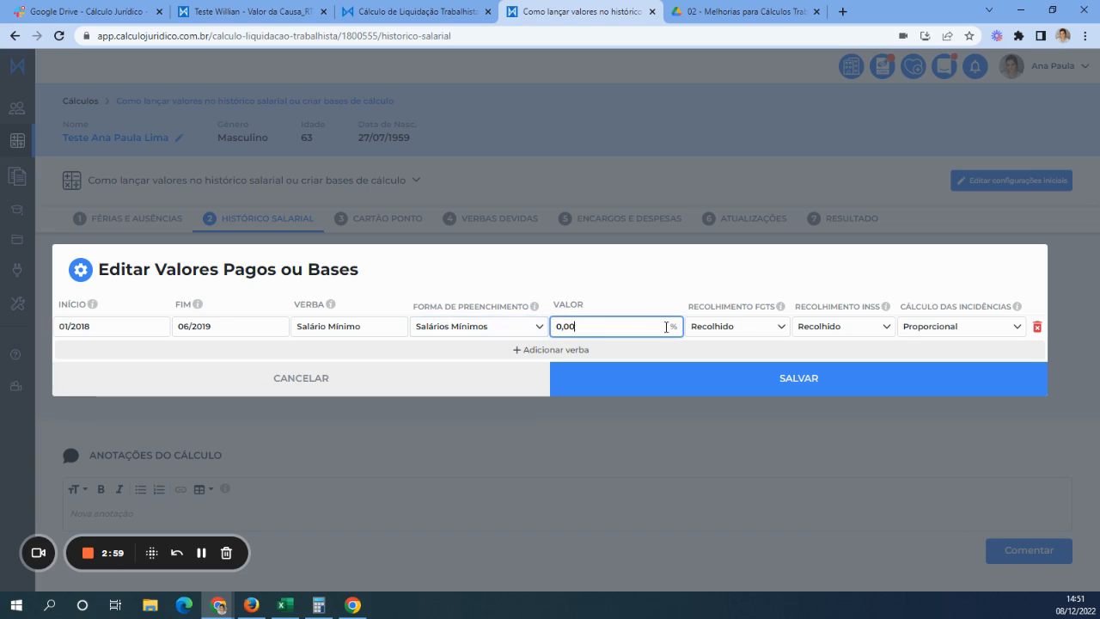
left_click_drag(607, 324, 517, 315)
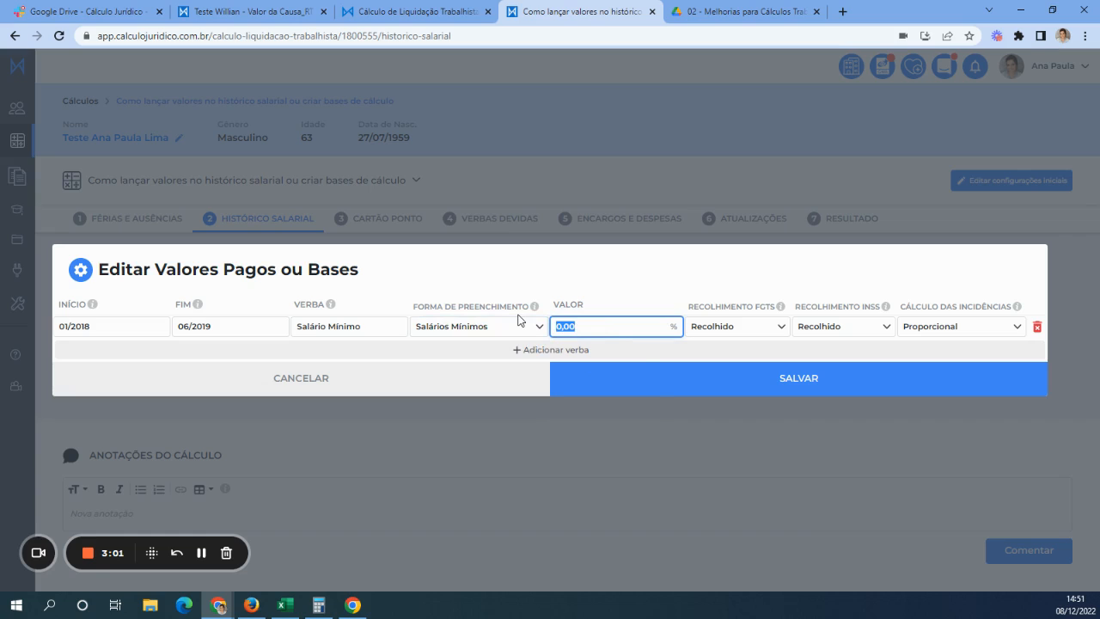
type("100")
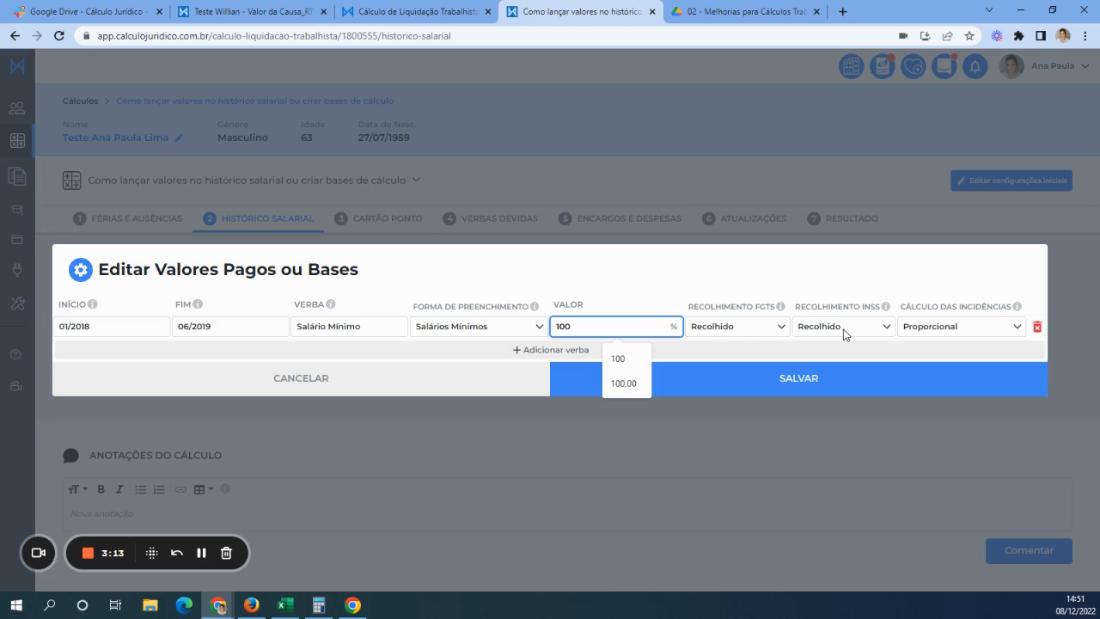
left_click(791, 384)
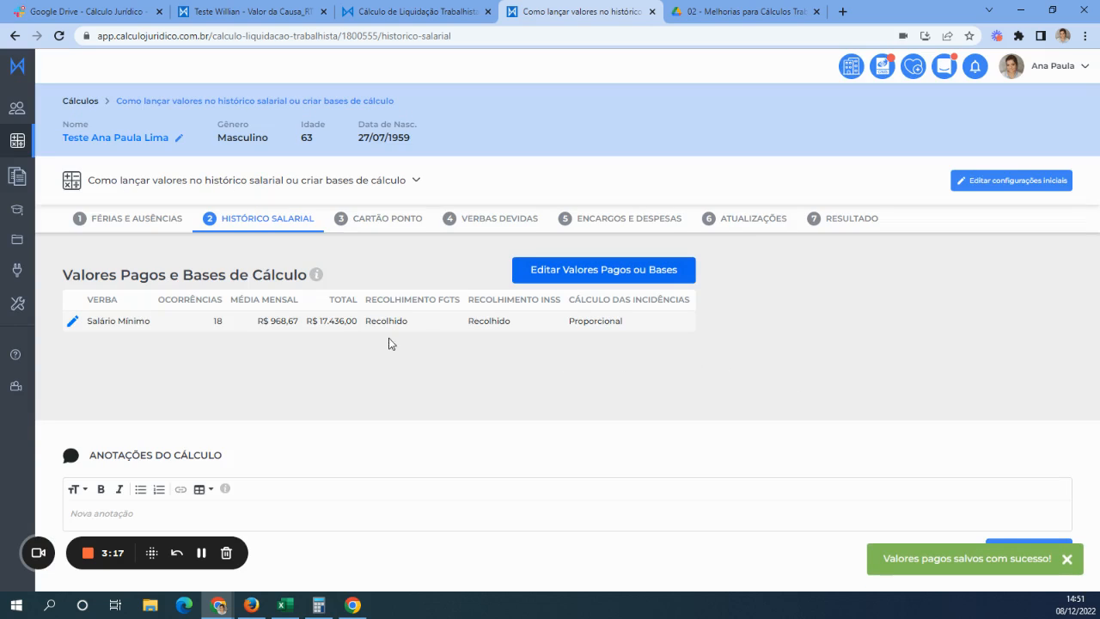
- Review the month-by-month values of the Salário Mínimo verba from 01/2018 to 06/2019
left_click(72, 322)
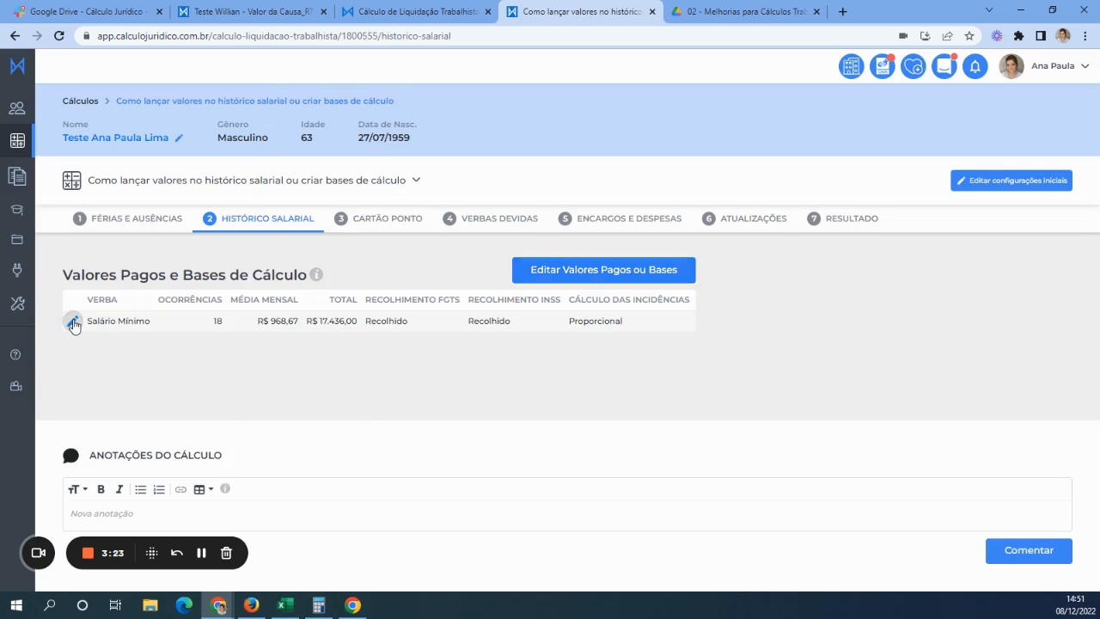
scroll(445, 382, "down", 3)
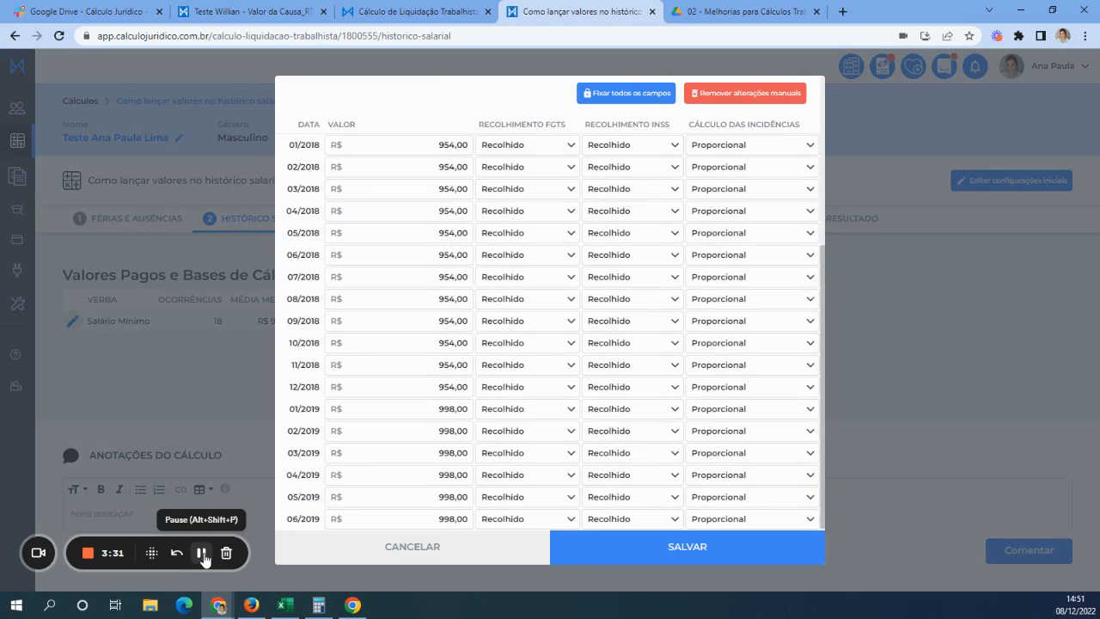
left_click(202, 554)
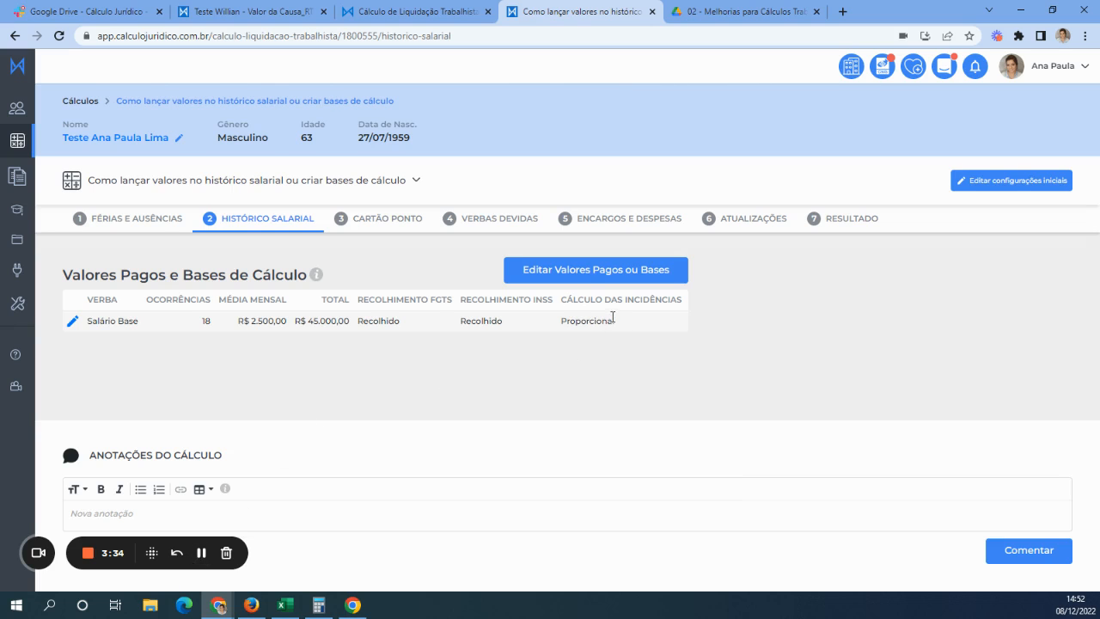
- Add a second verba, Adicional de Periculosidade, below Salário Base with the filling method Calcular Sob Outras Verbas
left_click(589, 273)
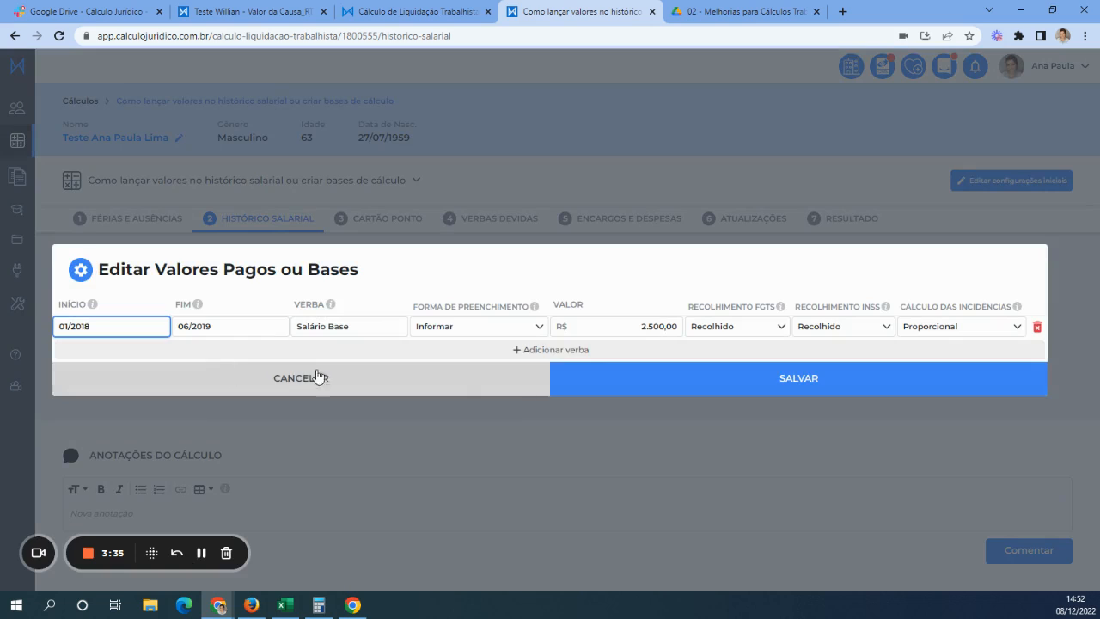
left_click(582, 350)
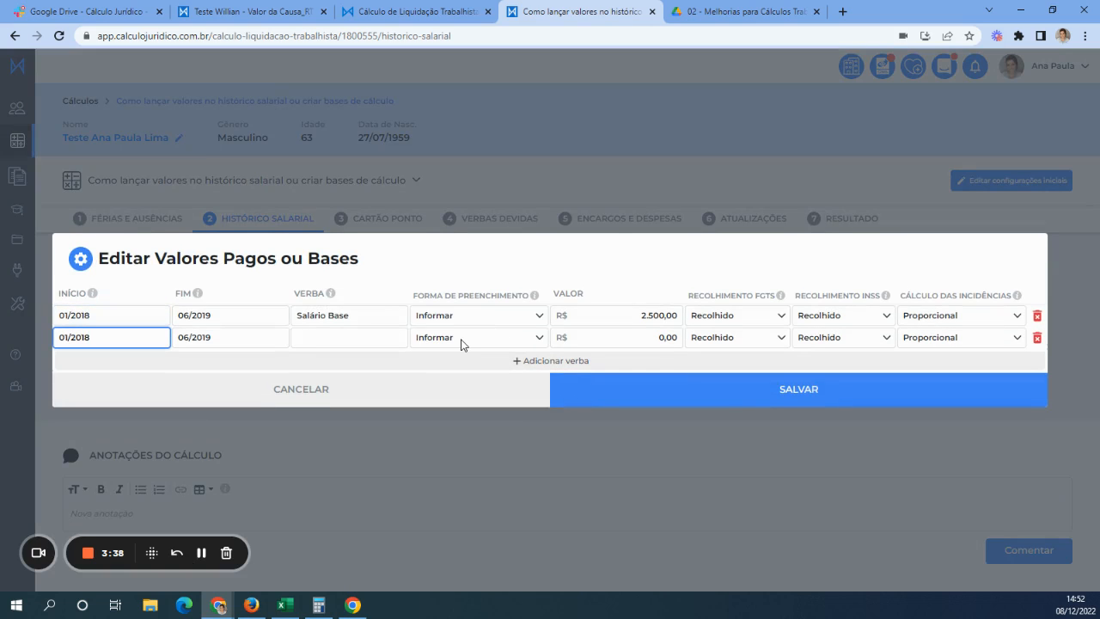
left_click(461, 345)
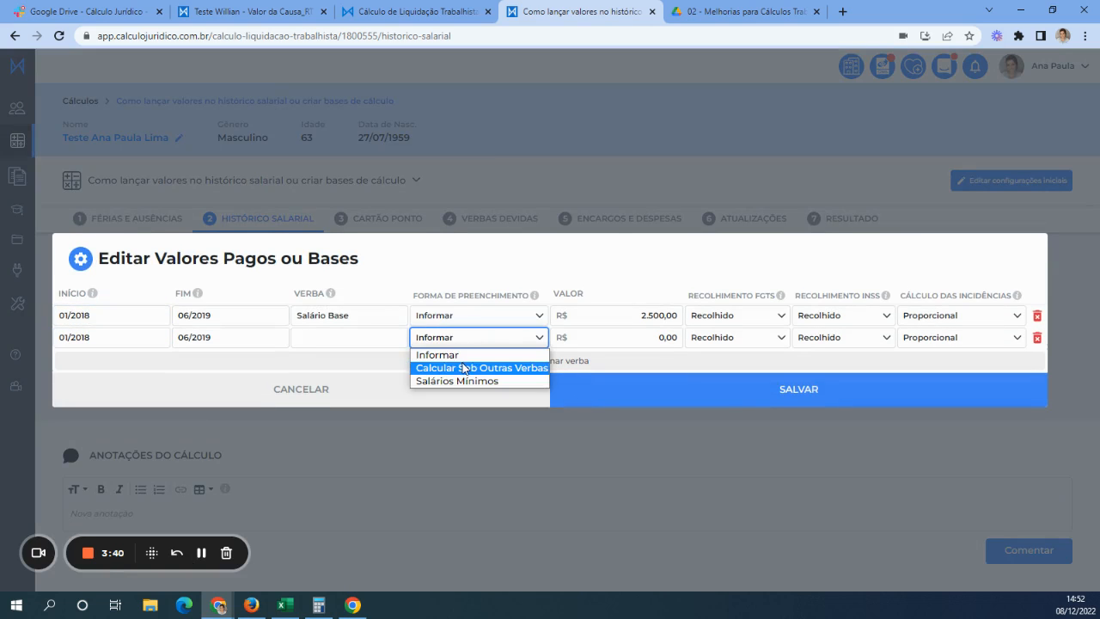
left_click(466, 368)
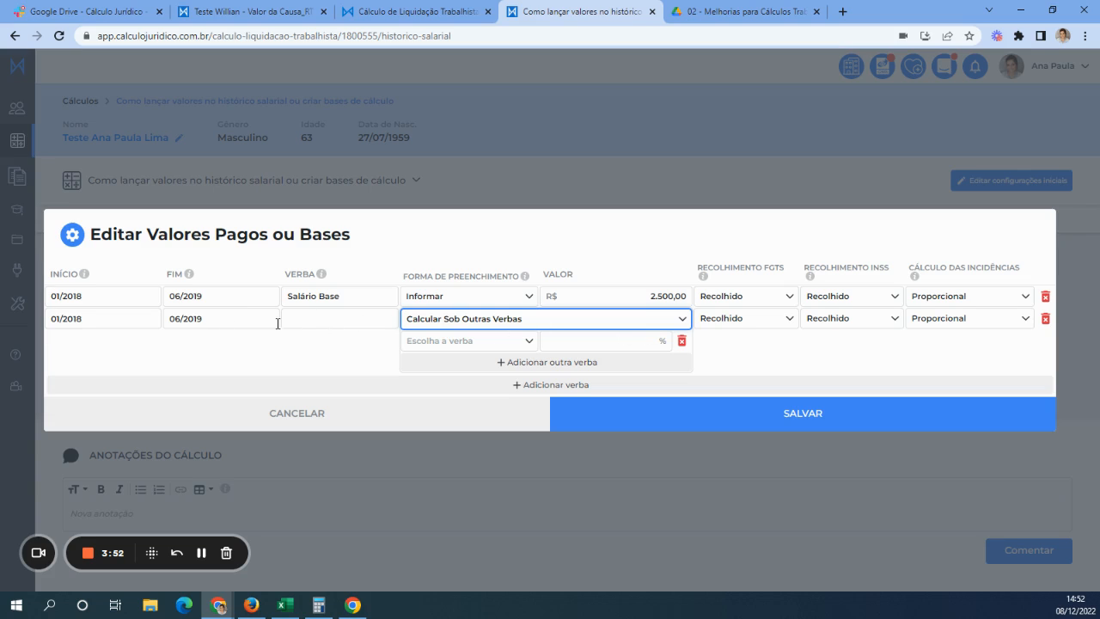
left_click(314, 327)
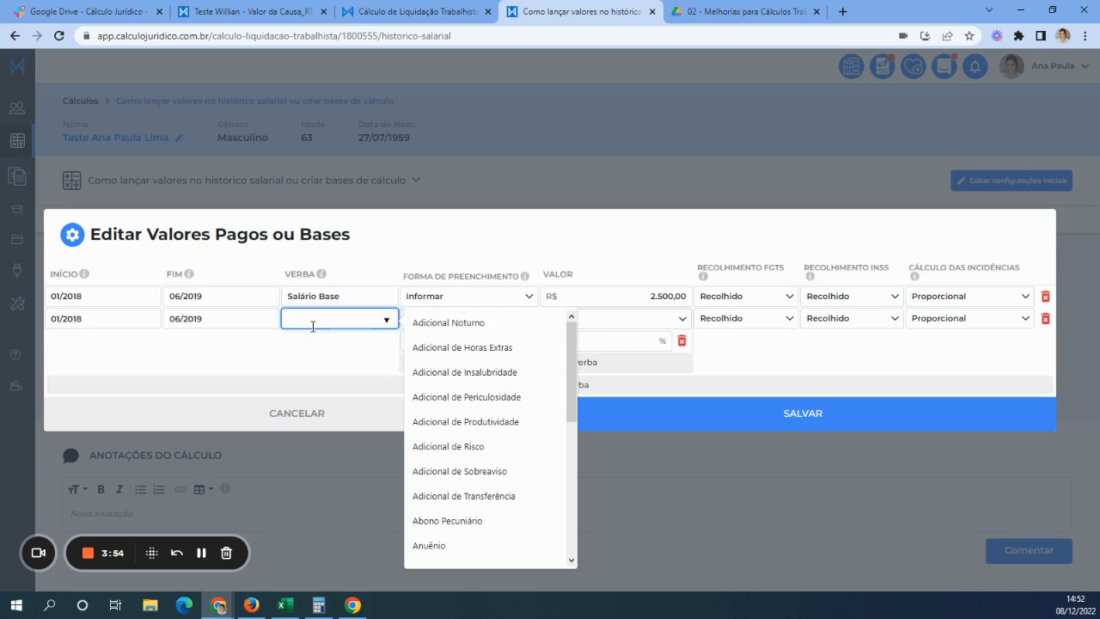
type("Ad")
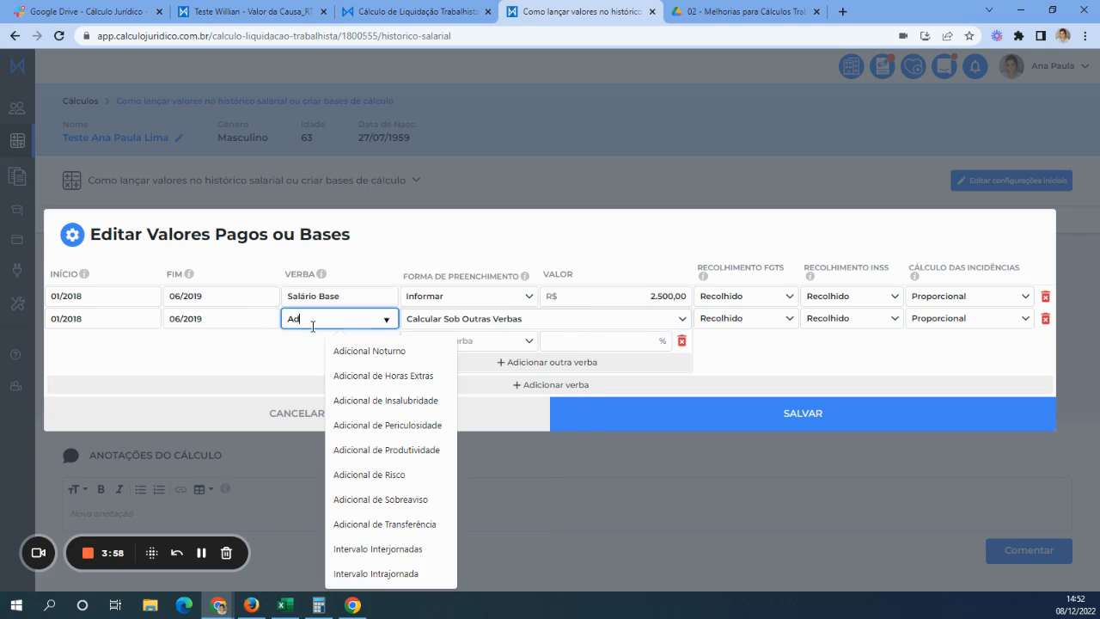
left_click(411, 426)
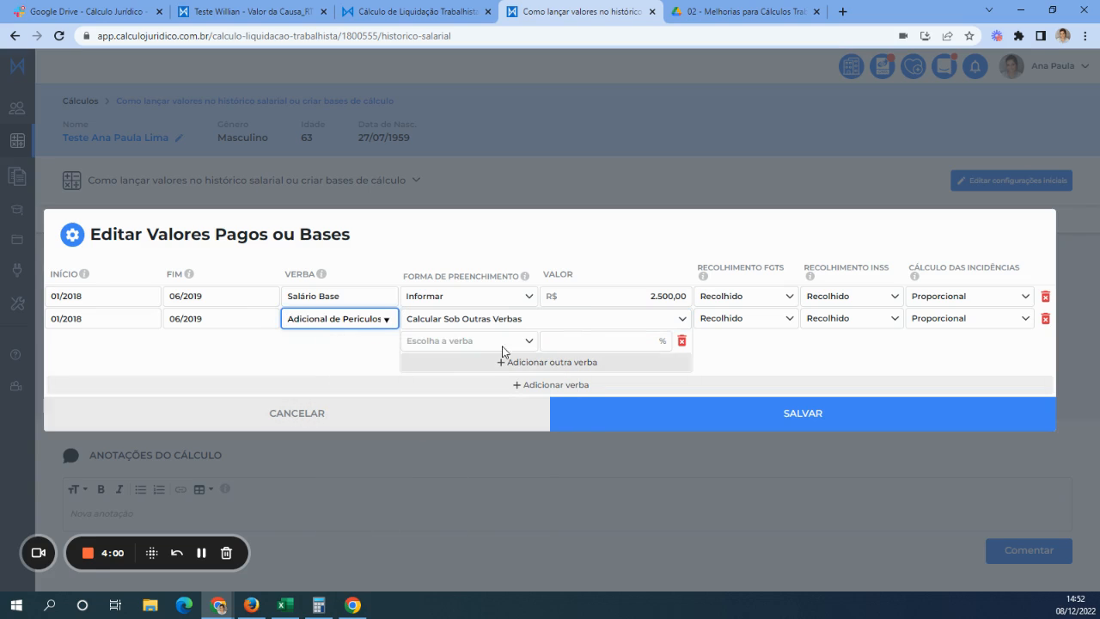
- Calculate Adicional de Periculosidade as 30% of Salário Base and save the paid values
left_click(579, 324)
left_click(578, 321)
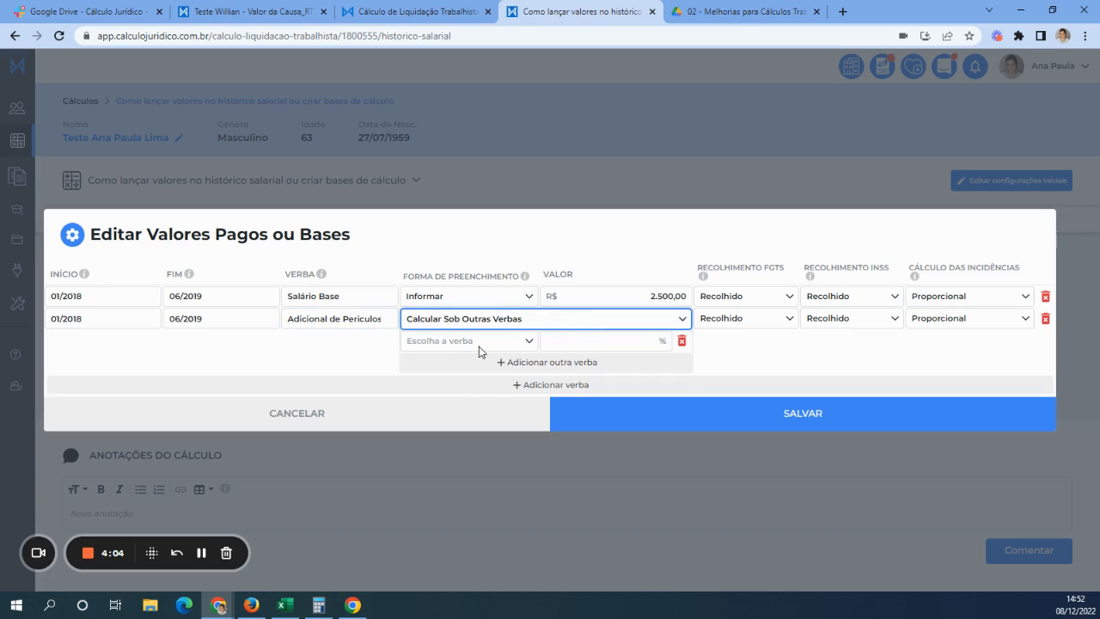
left_click(528, 343)
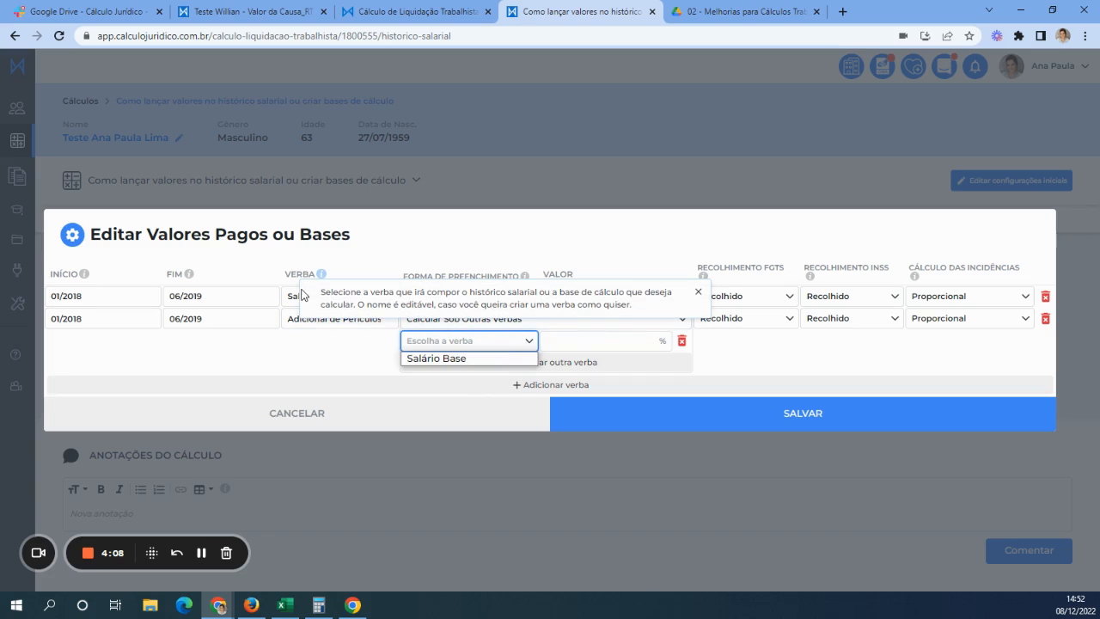
left_click(450, 358)
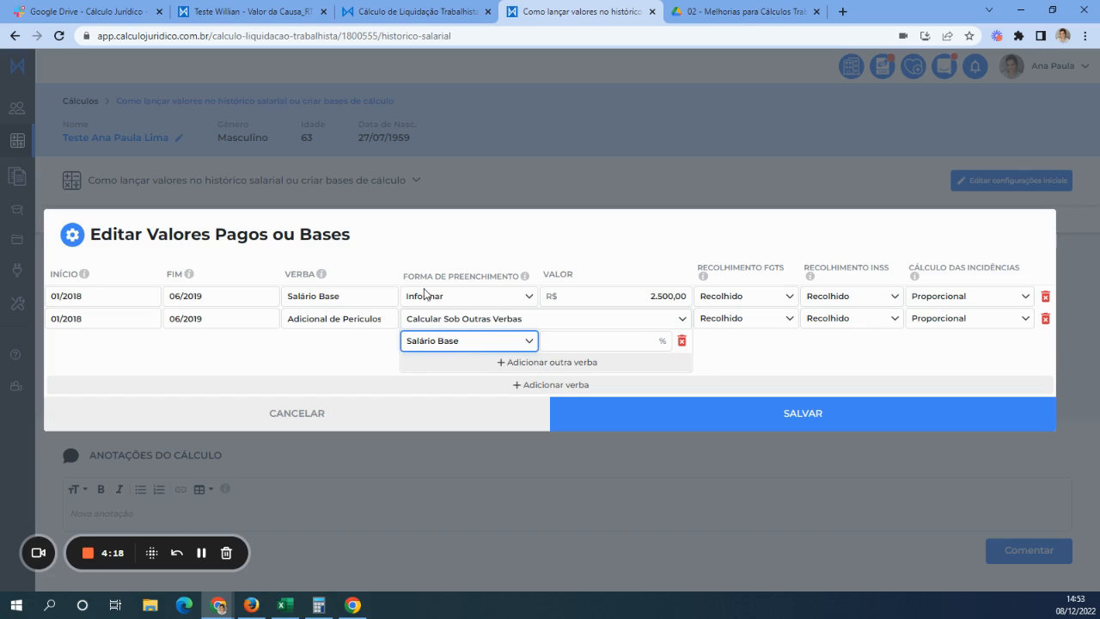
left_click(610, 344)
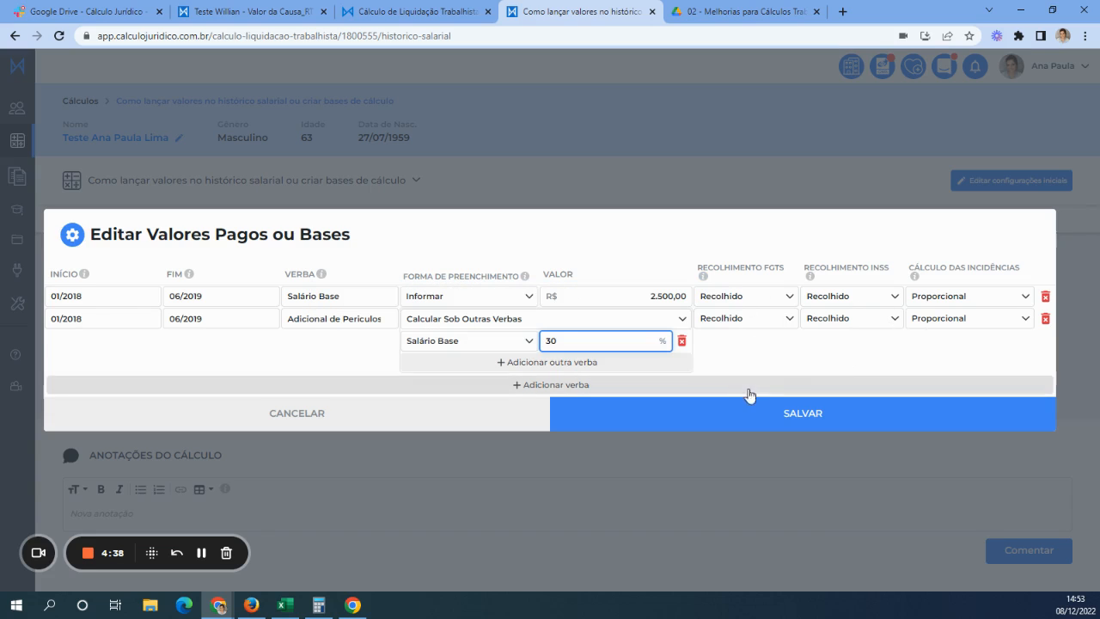
left_click(738, 419)
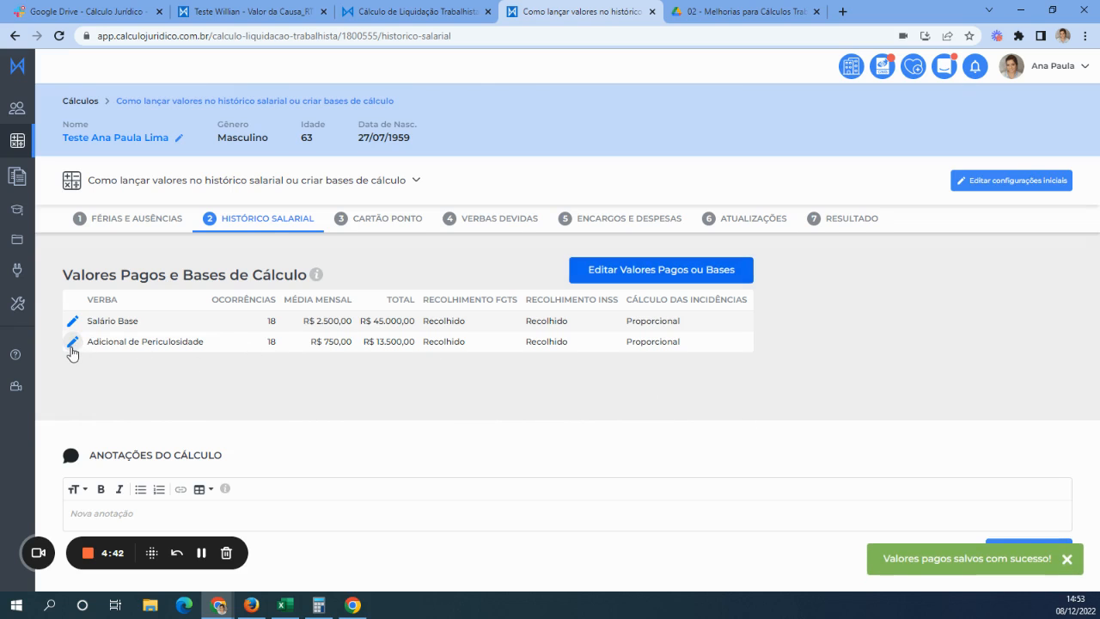
- Review the monthly values of Adicional de Periculosidade, then save and close them
left_click(72, 342)
scroll(585, 392, "down", 3)
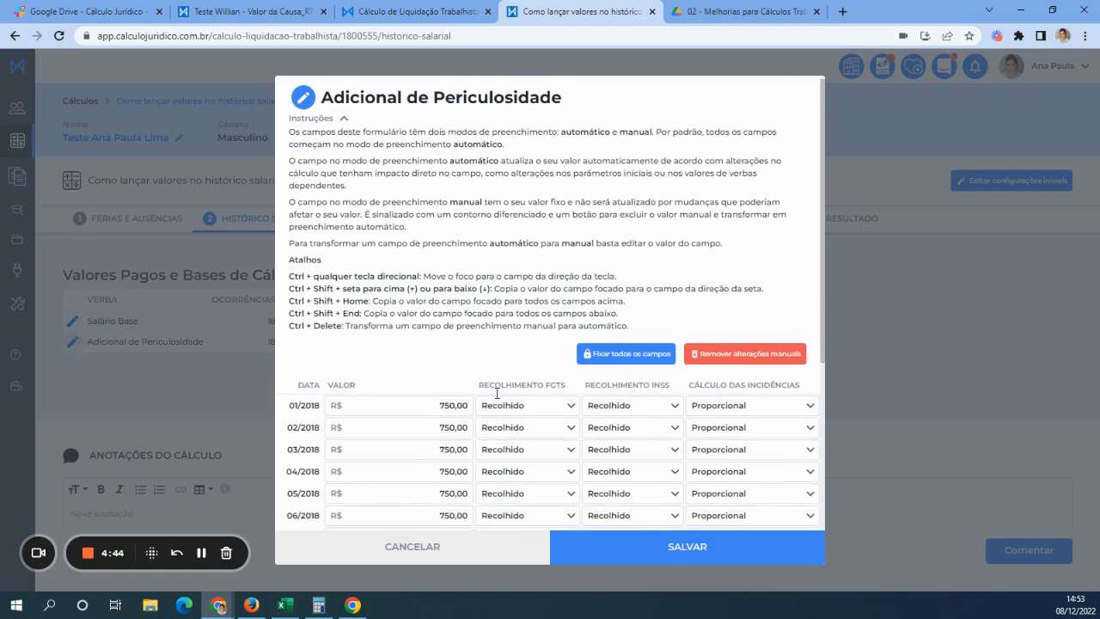
scroll(474, 346, "up", 2)
scroll(484, 420, "down", 3)
scroll(526, 436, "up", 4)
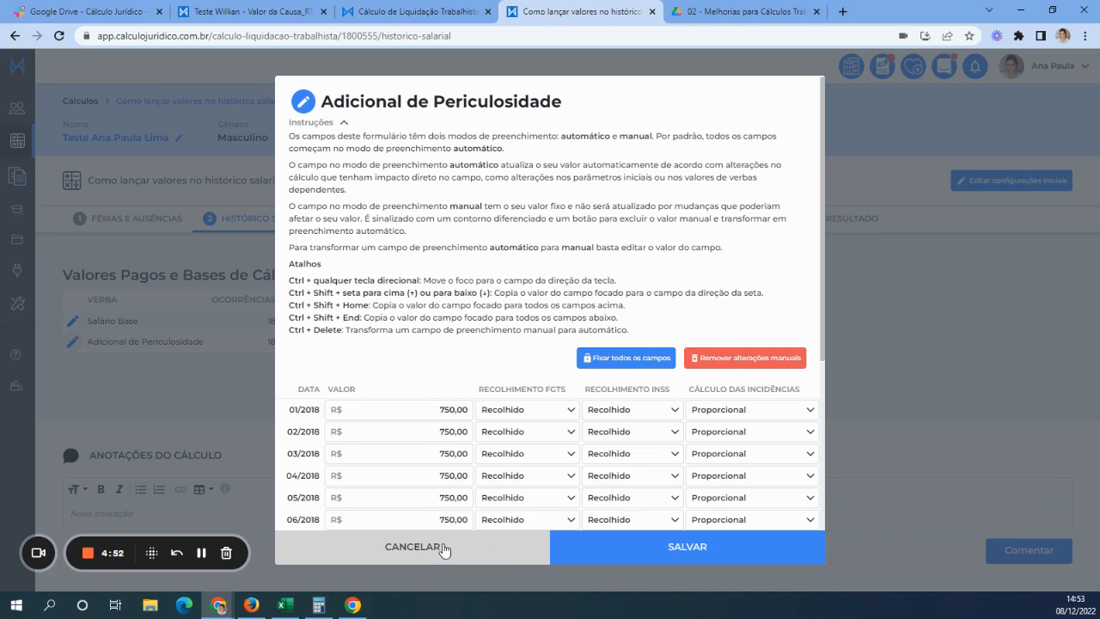
left_click(589, 554)
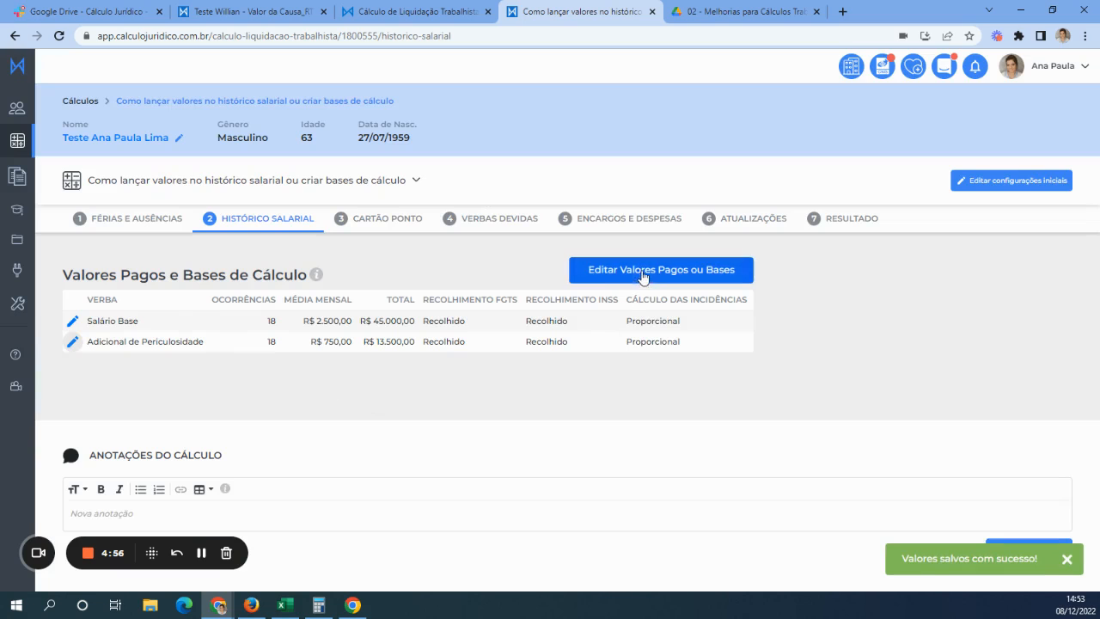
- Reopen the paid values and calculation bases for editing
left_click(678, 282)
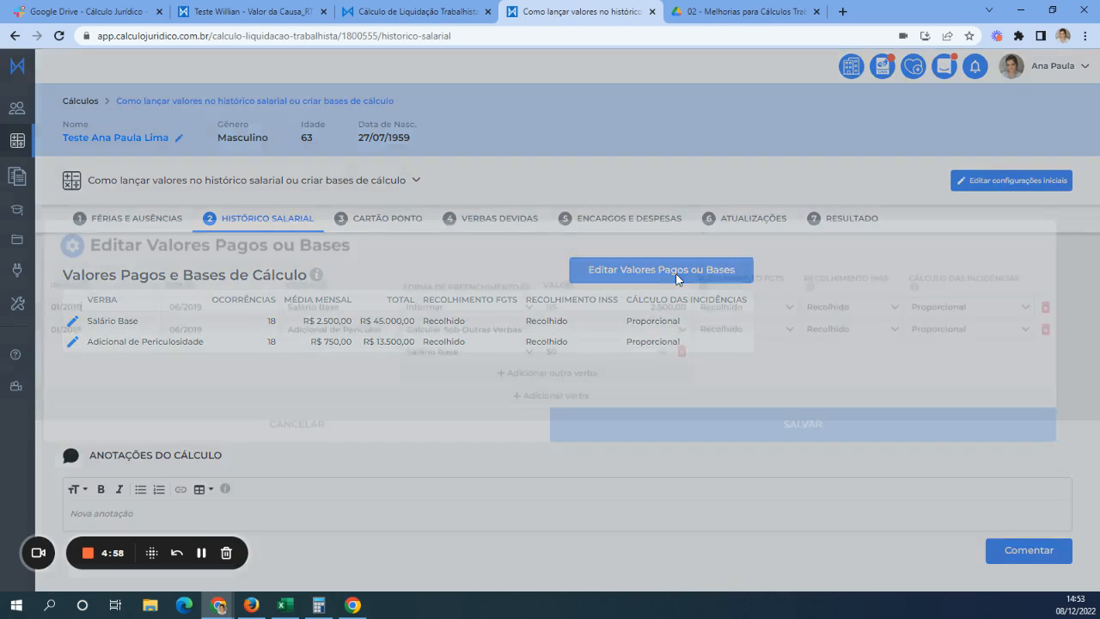